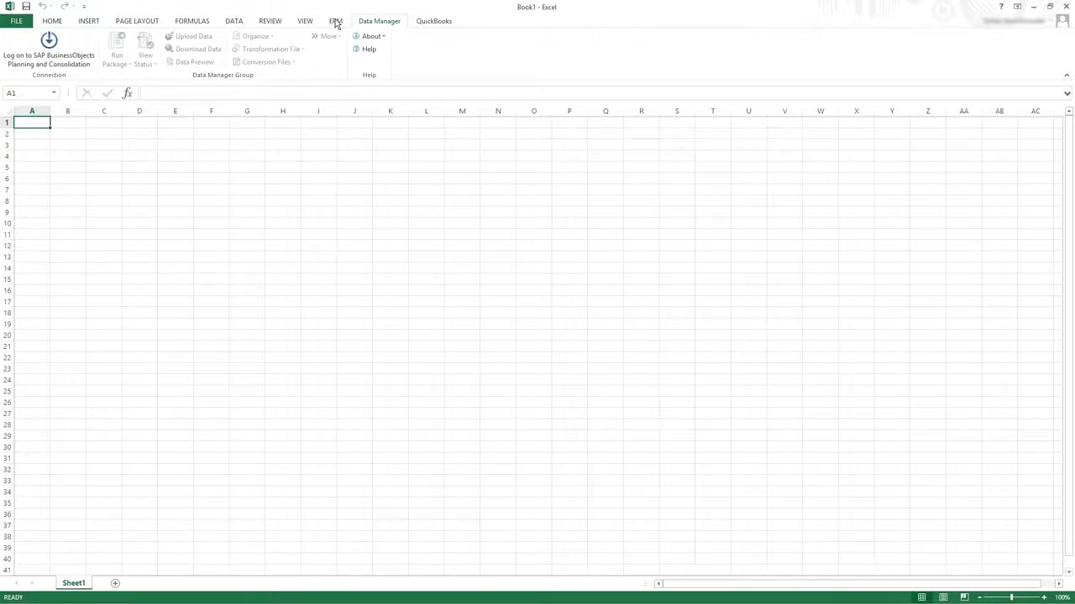
Start a new EPM logon connection with the type Planning and Consolidation, version for SAP NetWeaver.
left_click(335, 22)
left_click(19, 47)
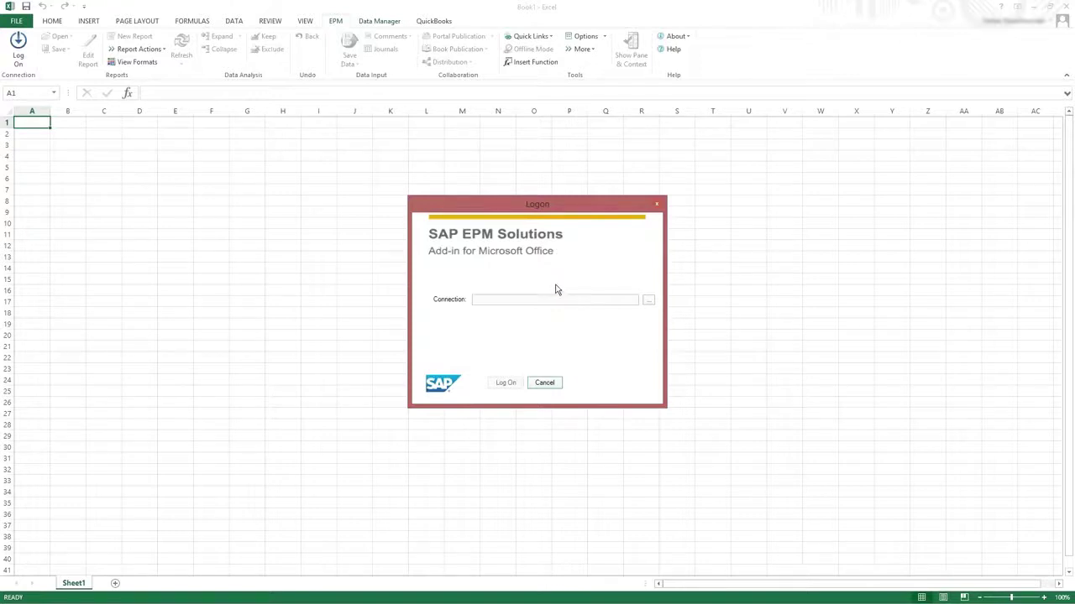
left_click(648, 302)
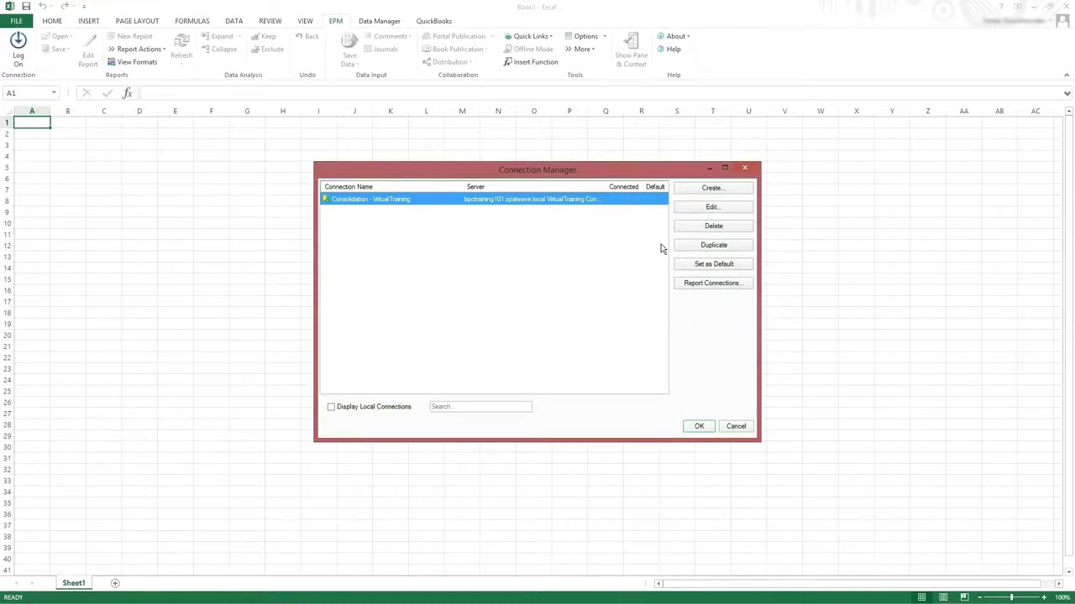
left_click(701, 188)
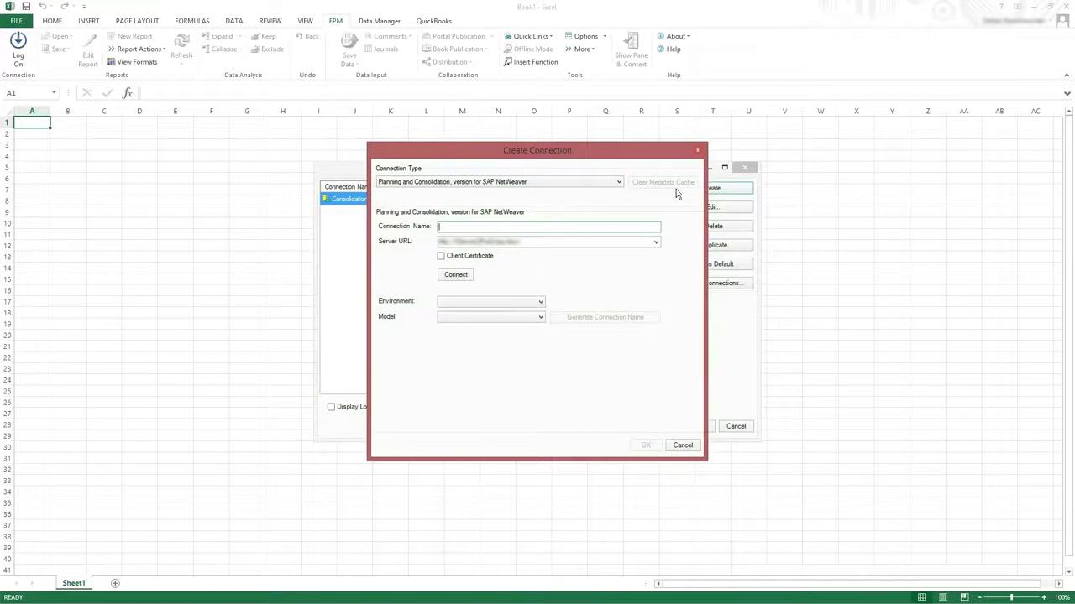
left_click(597, 183)
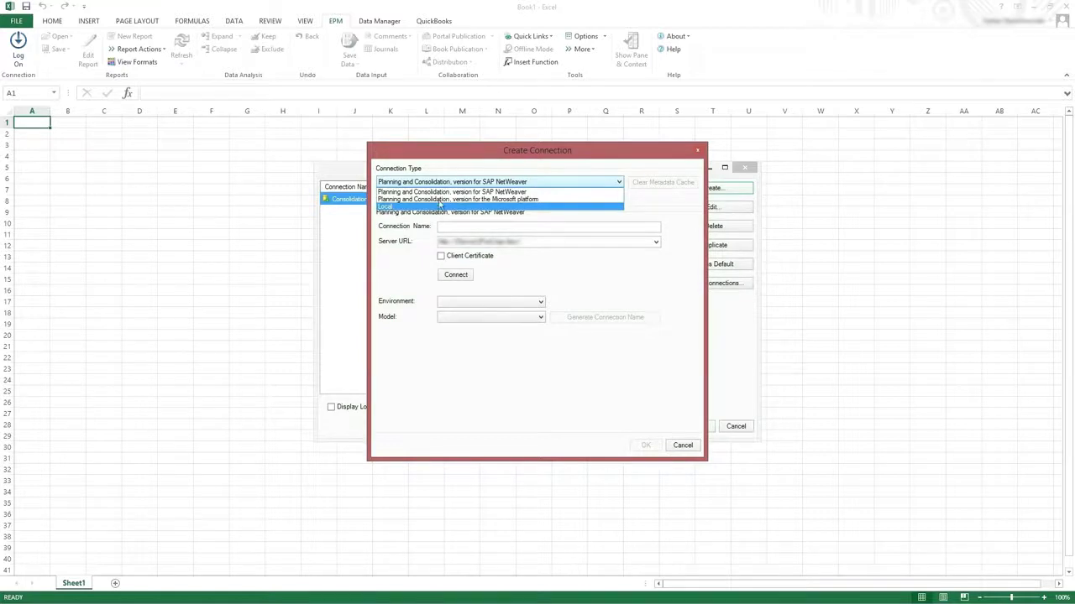
left_click(518, 193)
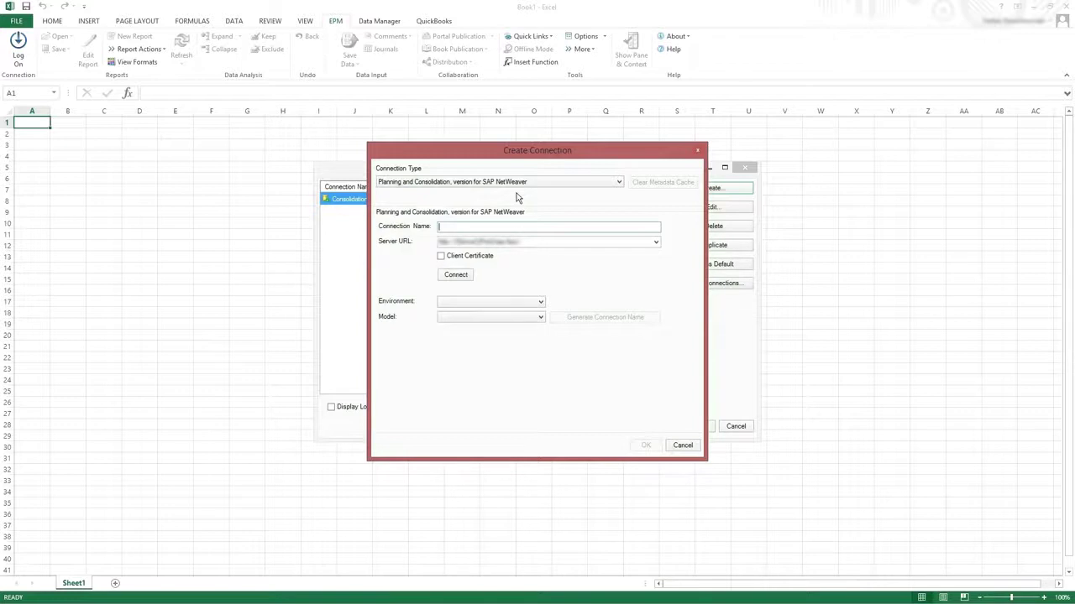
Enter the server URL for the new connection and connect to it with the user name and account password.
left_click(538, 241)
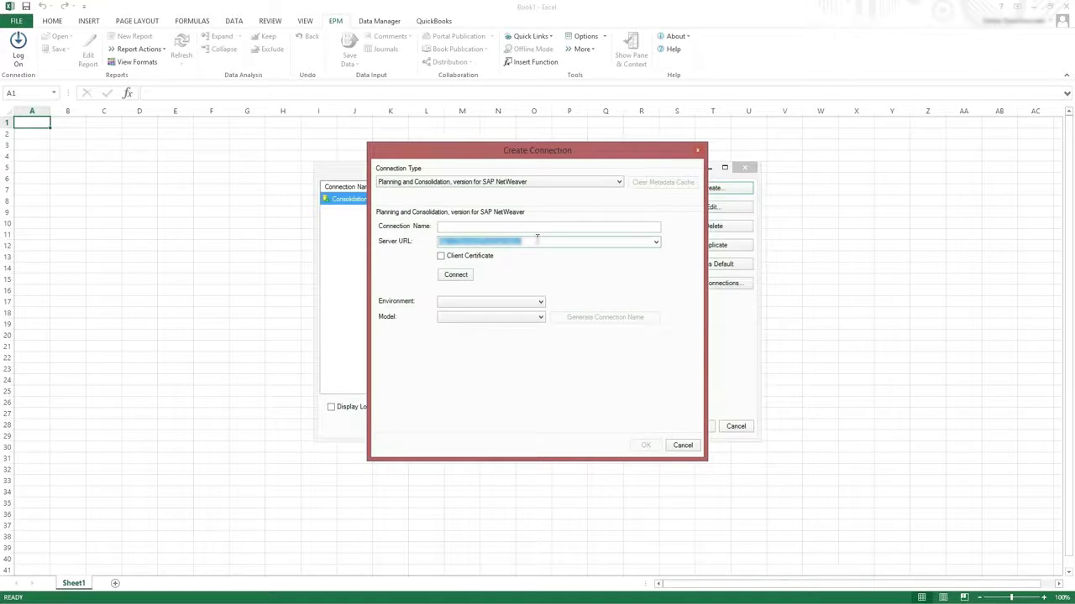
key("ctrl+v")
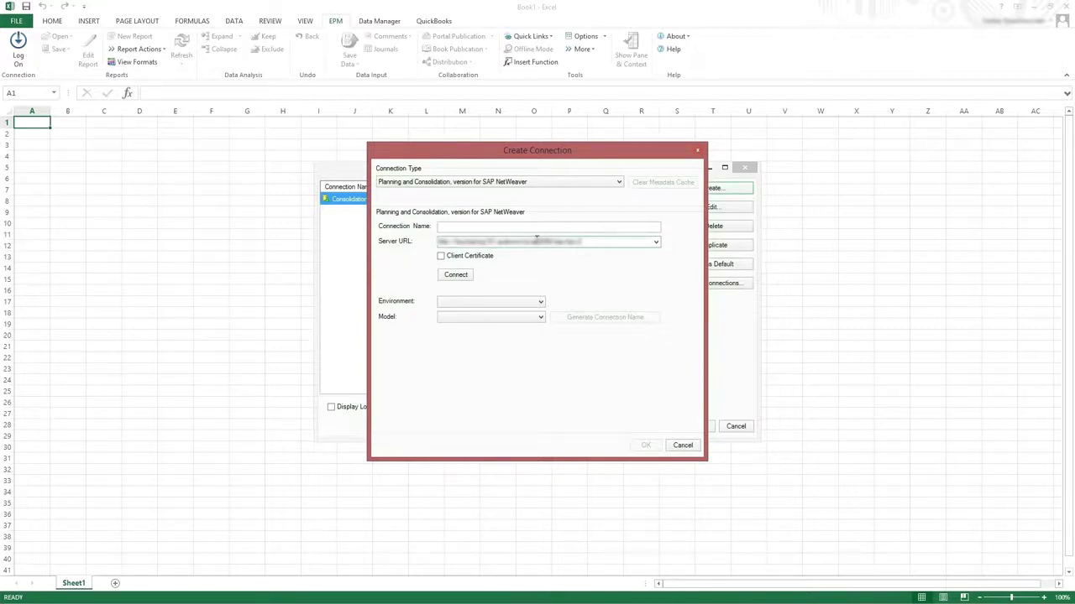
left_click(455, 276)
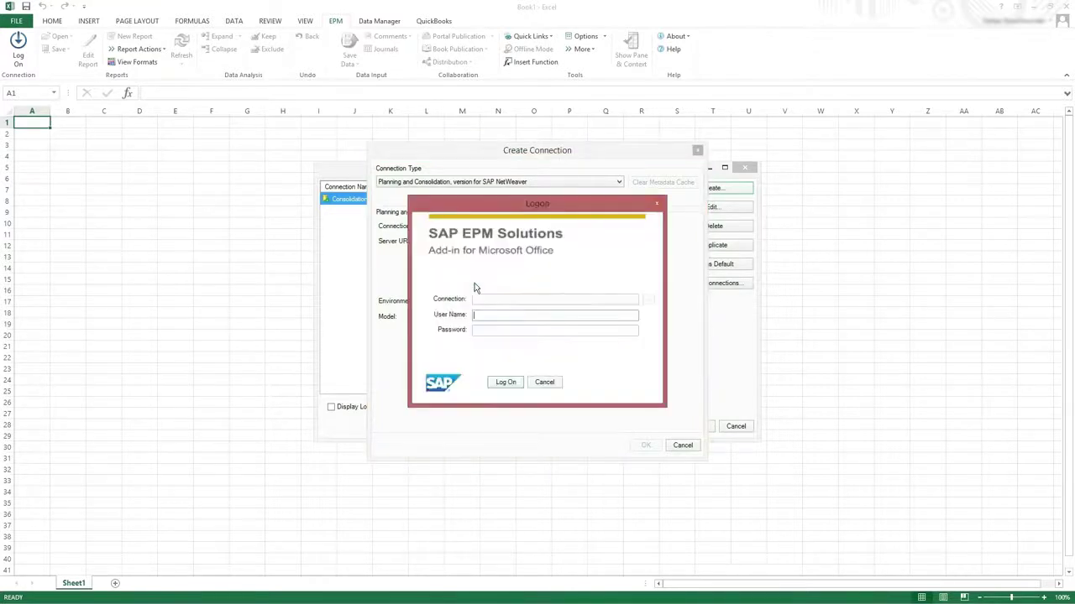
type("sapuser")
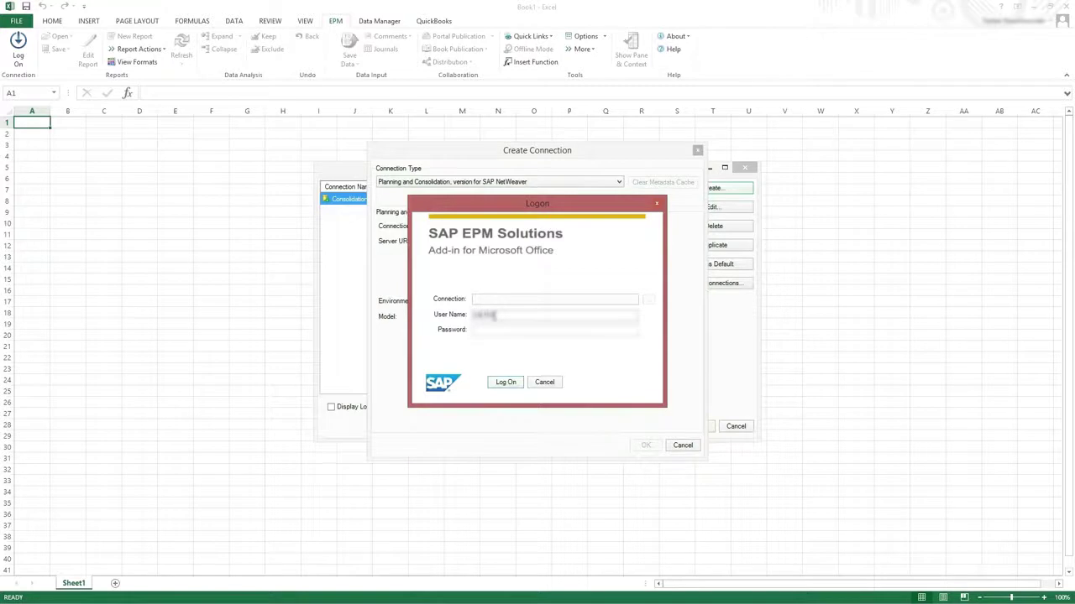
key("Tab")
type("*****")
key("Return")
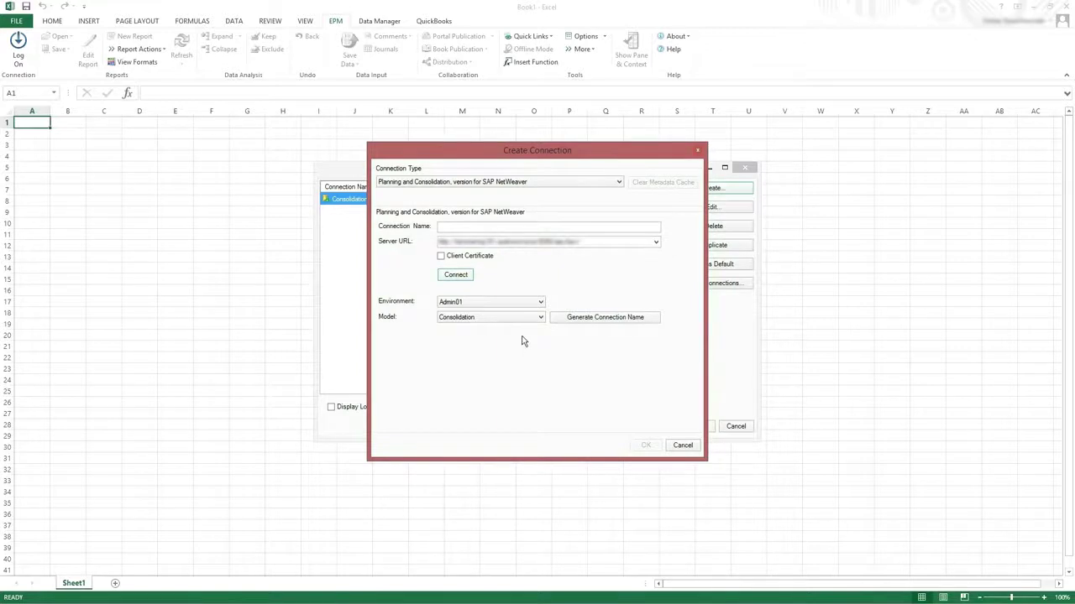
Set the environment to VirtualTraining and the model to Finance, generate the connection name, and save the connection.
left_click(540, 302)
left_click_drag(541, 329, 534, 497)
left_click(479, 524)
left_click(540, 318)
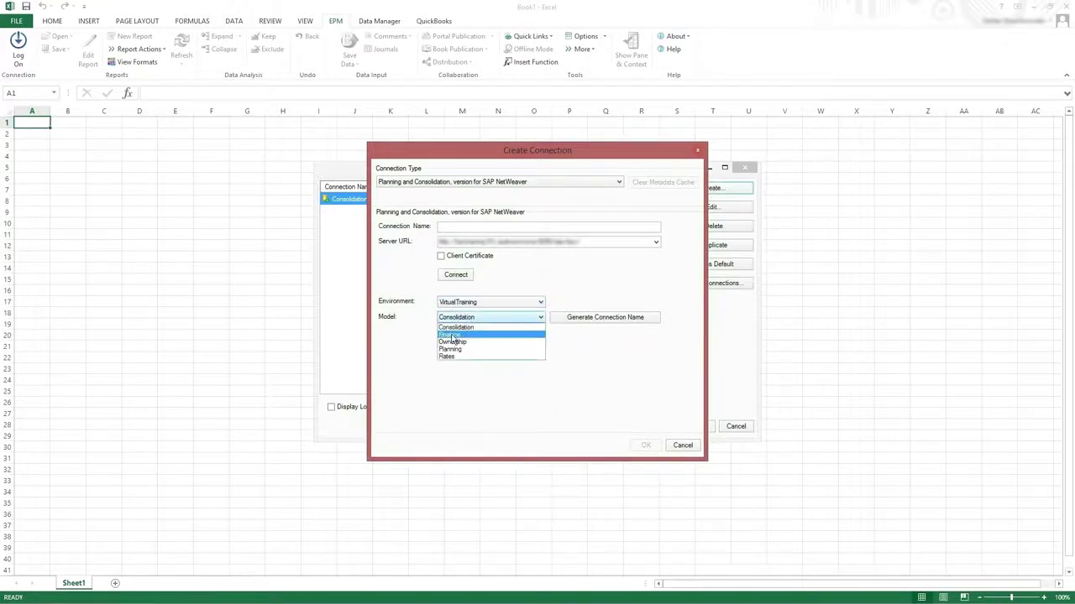
left_click(453, 335)
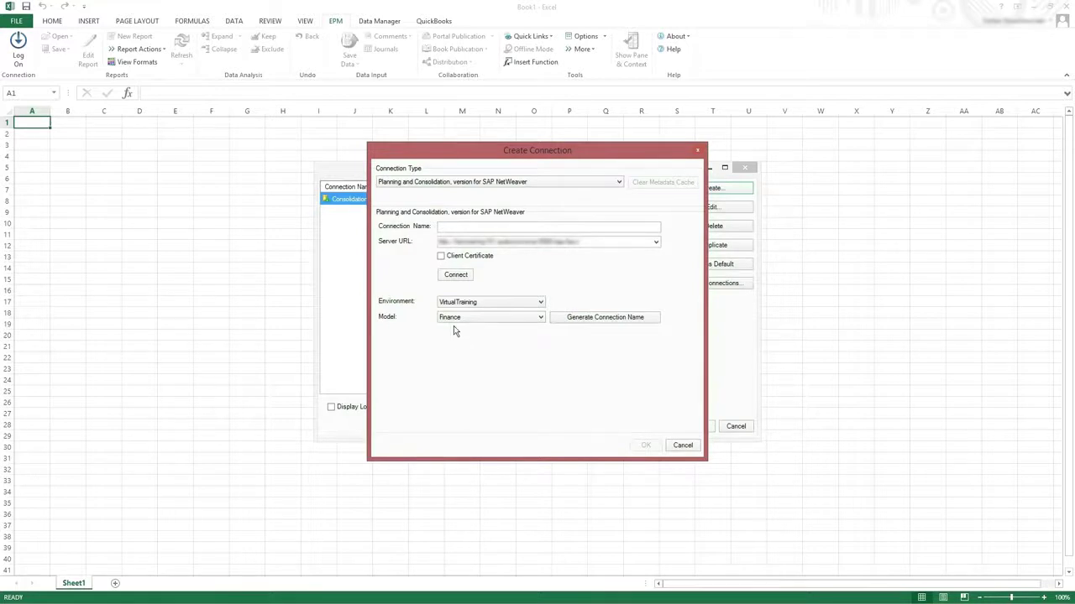
left_click(571, 317)
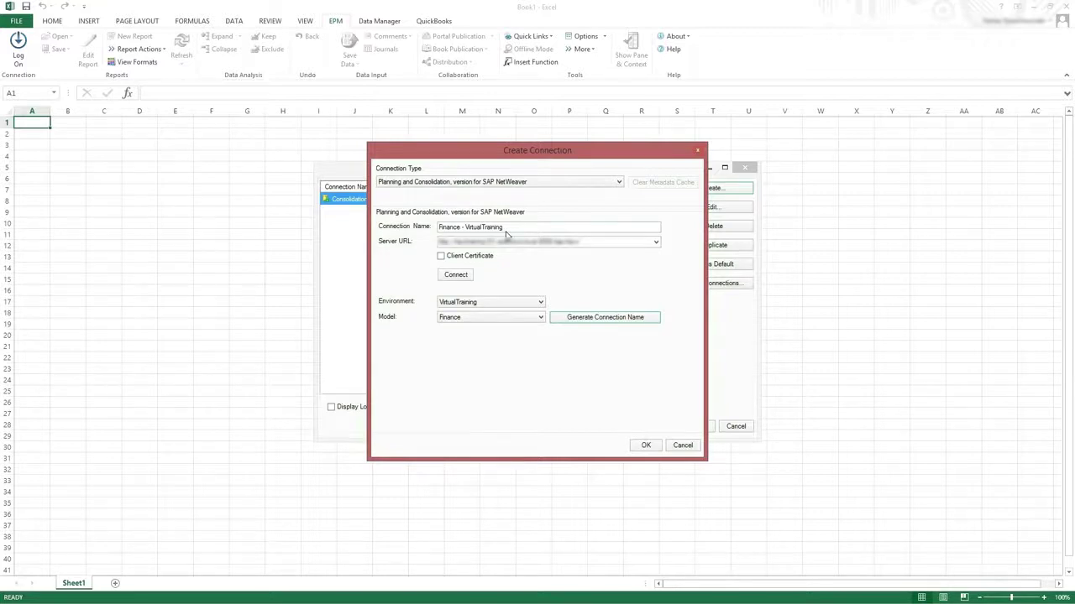
left_click(646, 445)
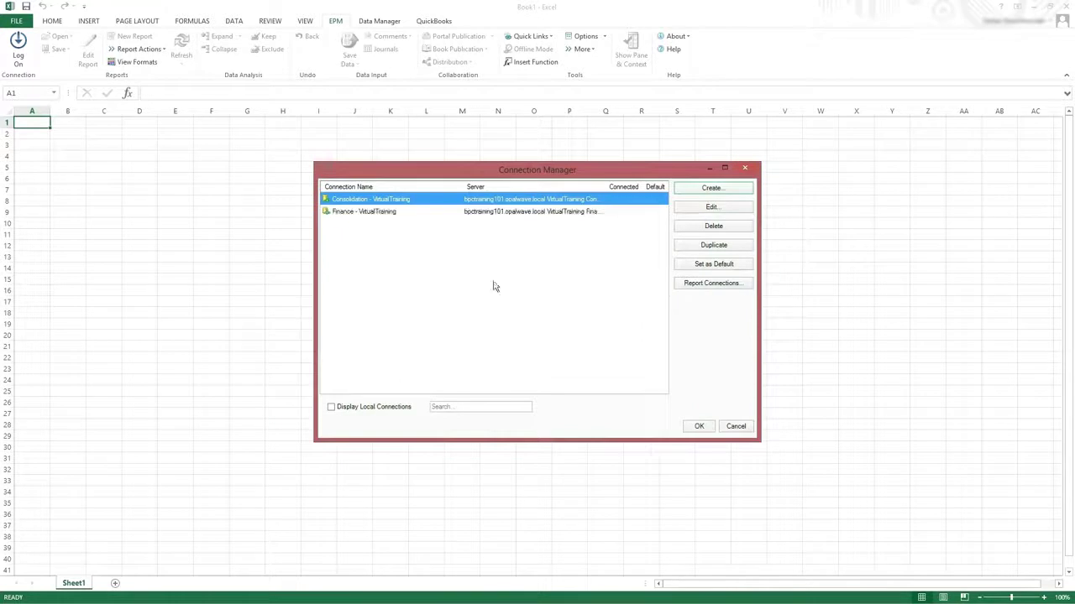
Make Finance - VirtualTraining the default connection and choose it for the logon.
left_click(375, 216)
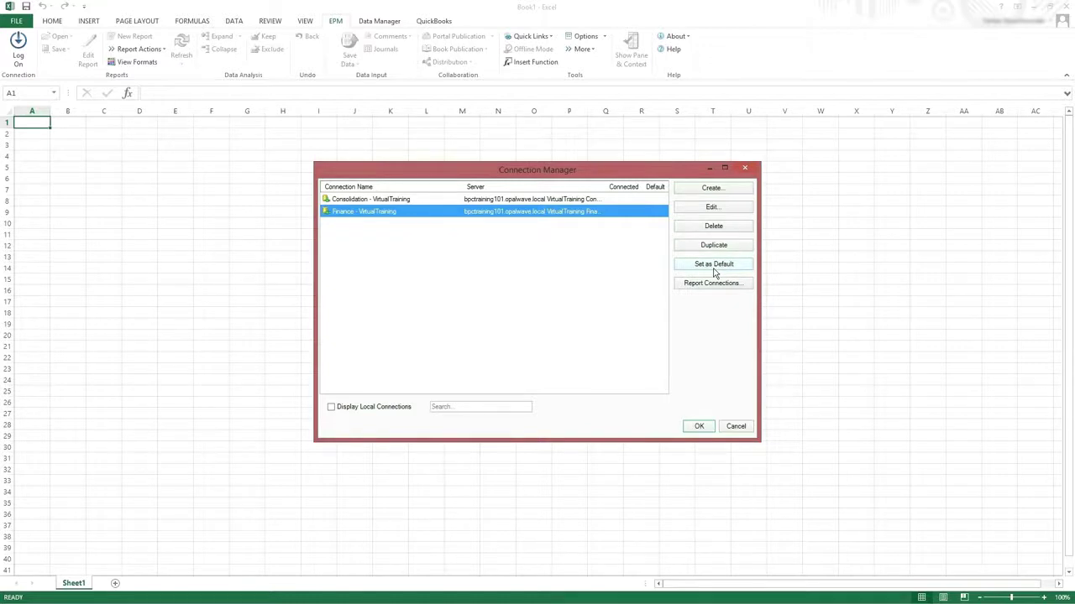
left_click(716, 272)
left_click(698, 427)
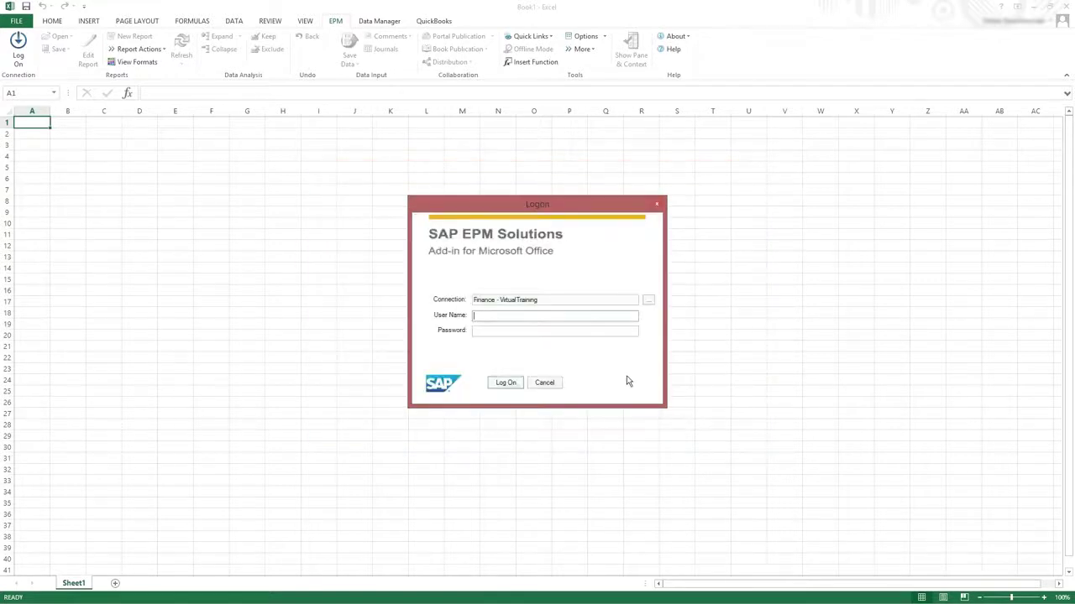
Log on to the Finance - VirtualTraining connection with the user name and account password.
type("VARTRAN")
key("Tab")
type("********")
key("Return")
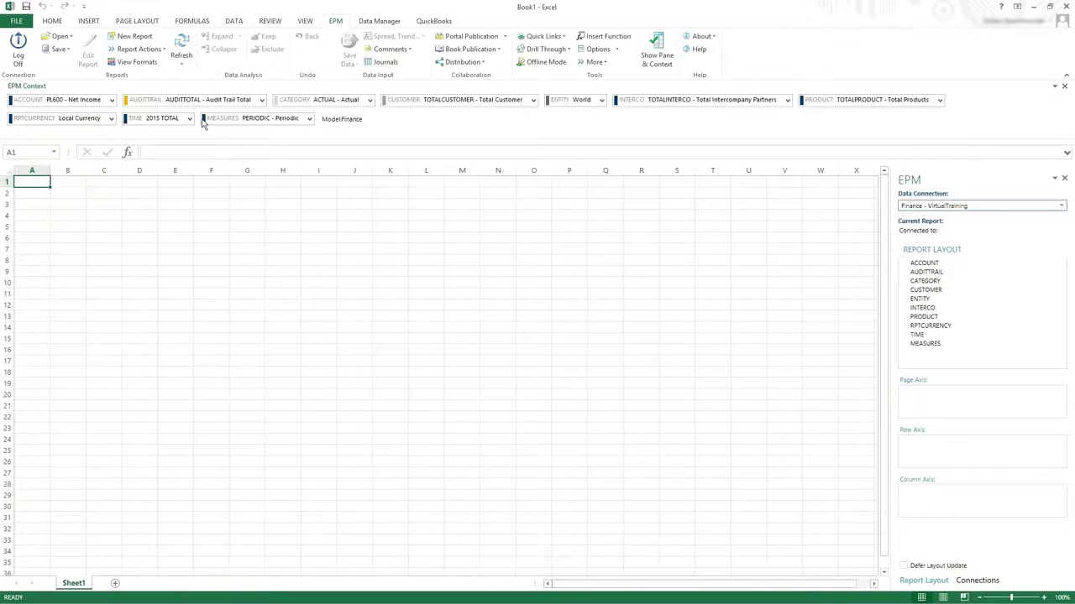
Change the ACCOUNT member in the EPM context to BS111 - Land & Buildings, under Fixed Assets in the Balance Sheet hierarchy.
left_click(111, 99)
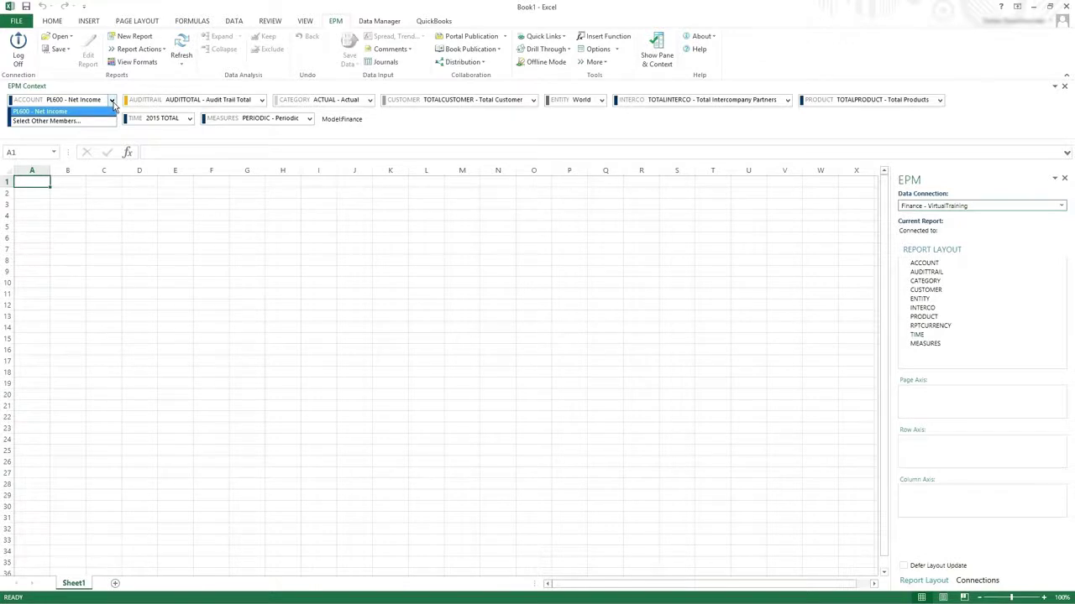
left_click(52, 123)
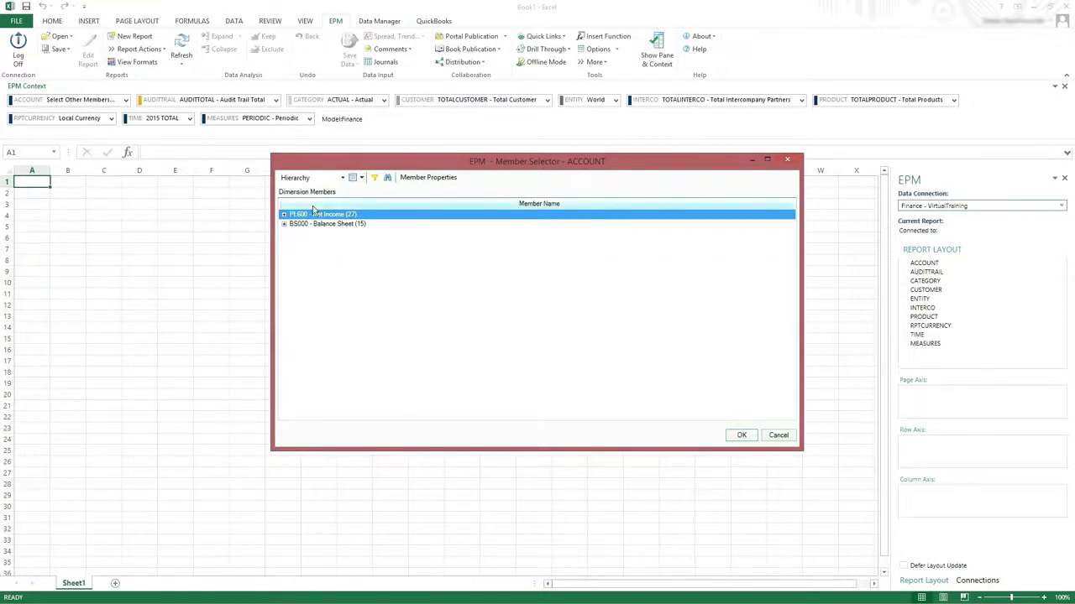
left_click_drag(317, 214, 352, 239)
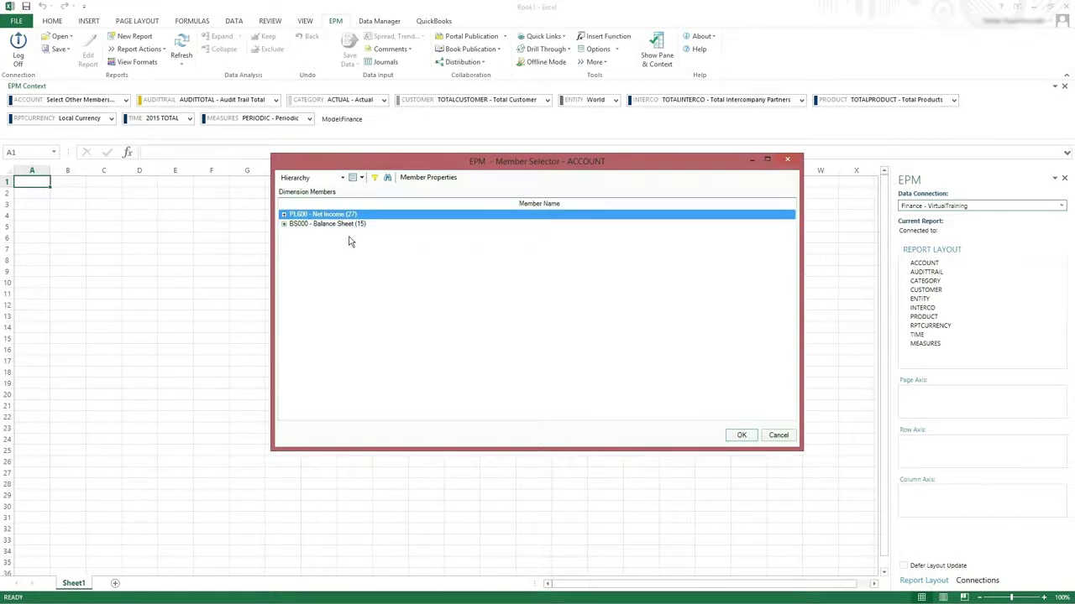
left_click(284, 225)
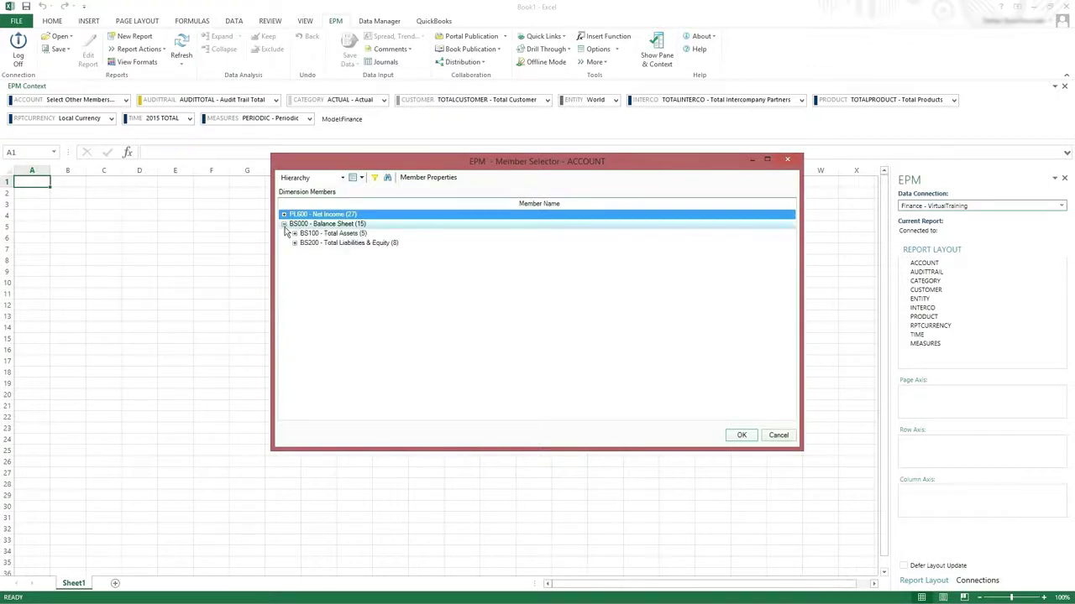
left_click(294, 233)
left_click(305, 243)
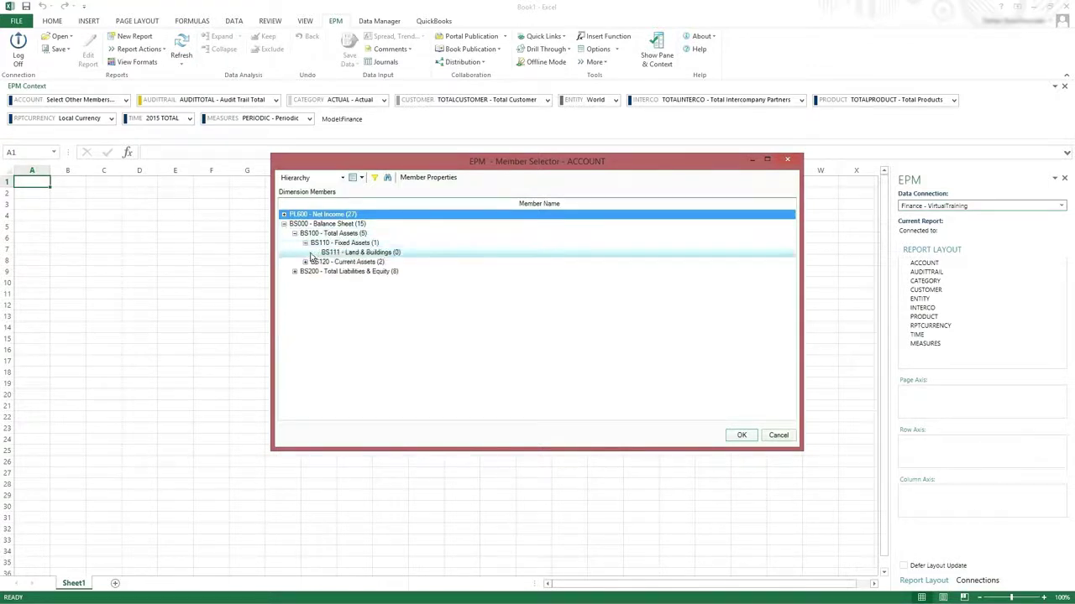
left_click(323, 253)
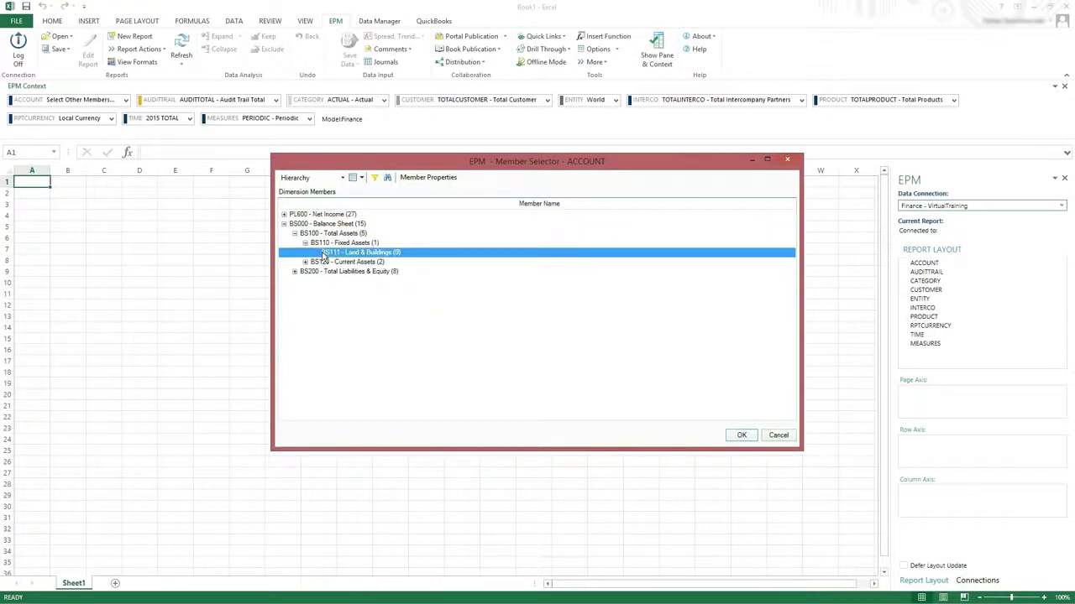
left_click(752, 437)
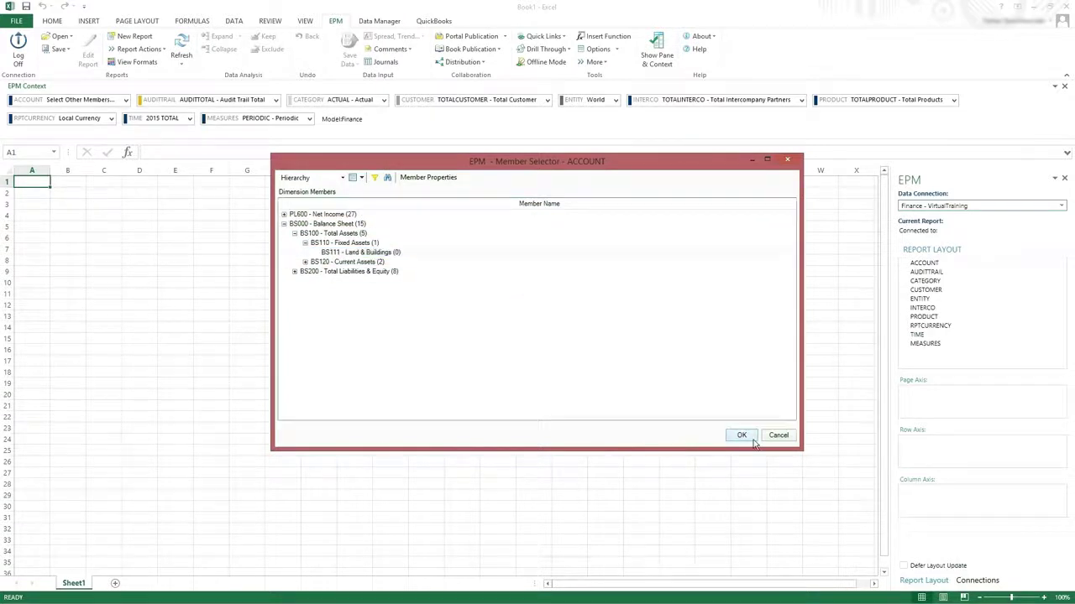
Check the recently used ACCOUNT members in the EPM context and the data connections available for reports.
left_click(125, 100)
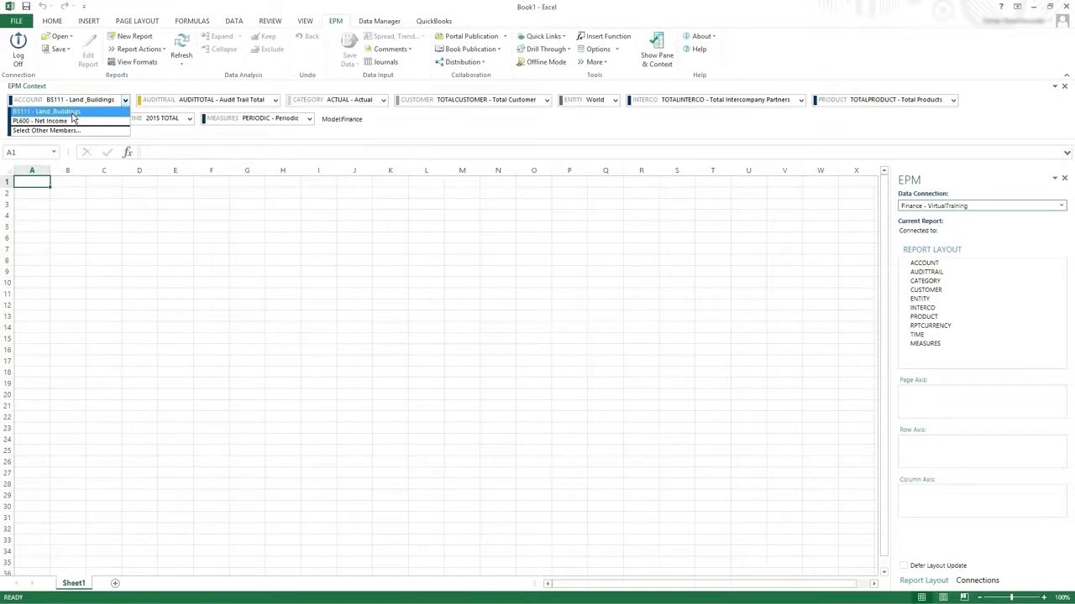
left_click(125, 102)
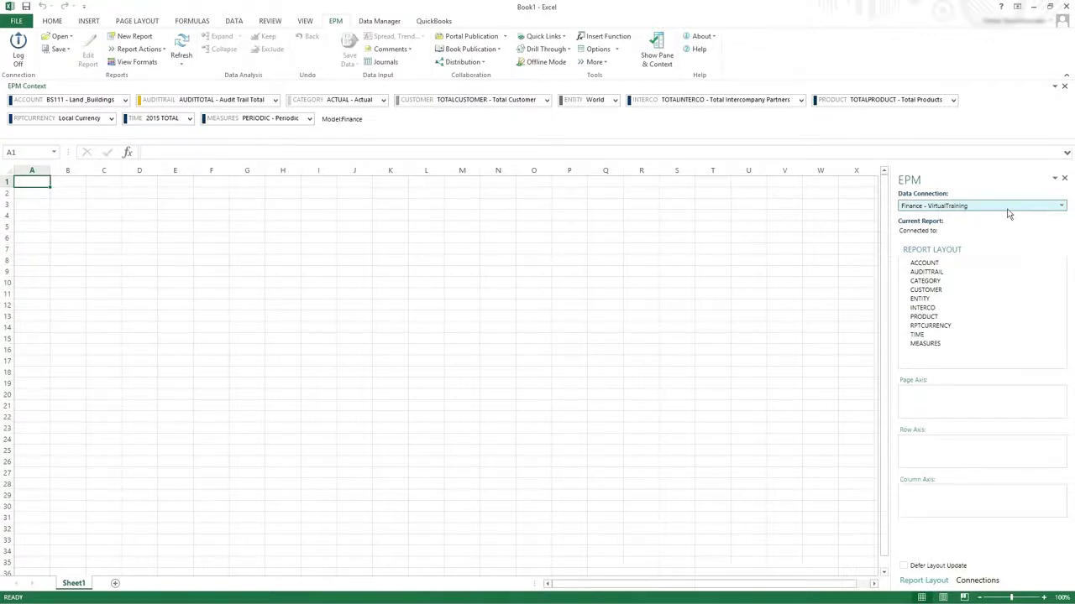
left_click(1063, 210)
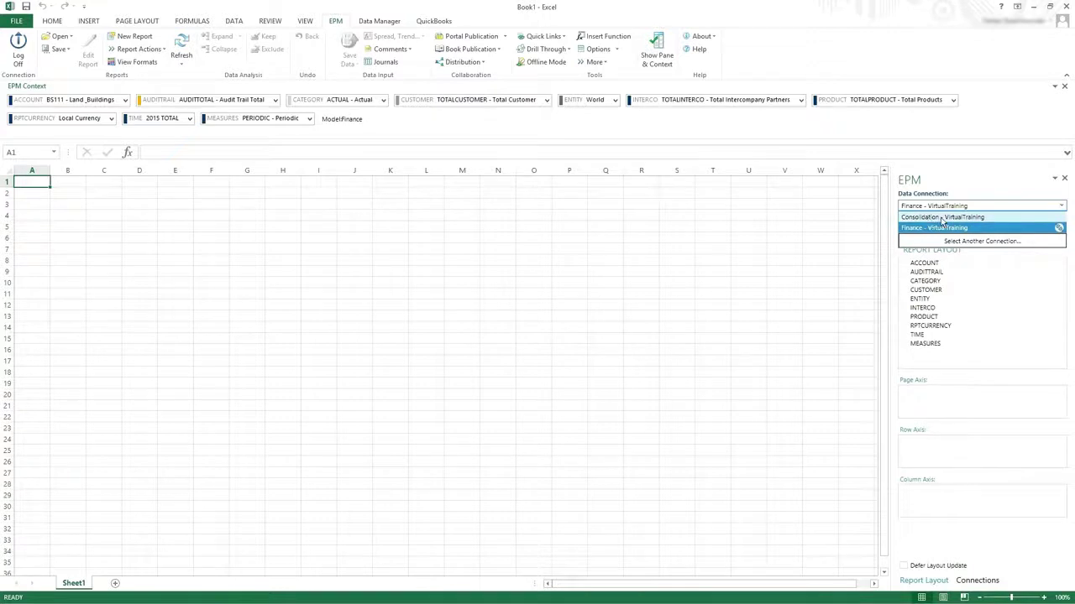
left_click(978, 186)
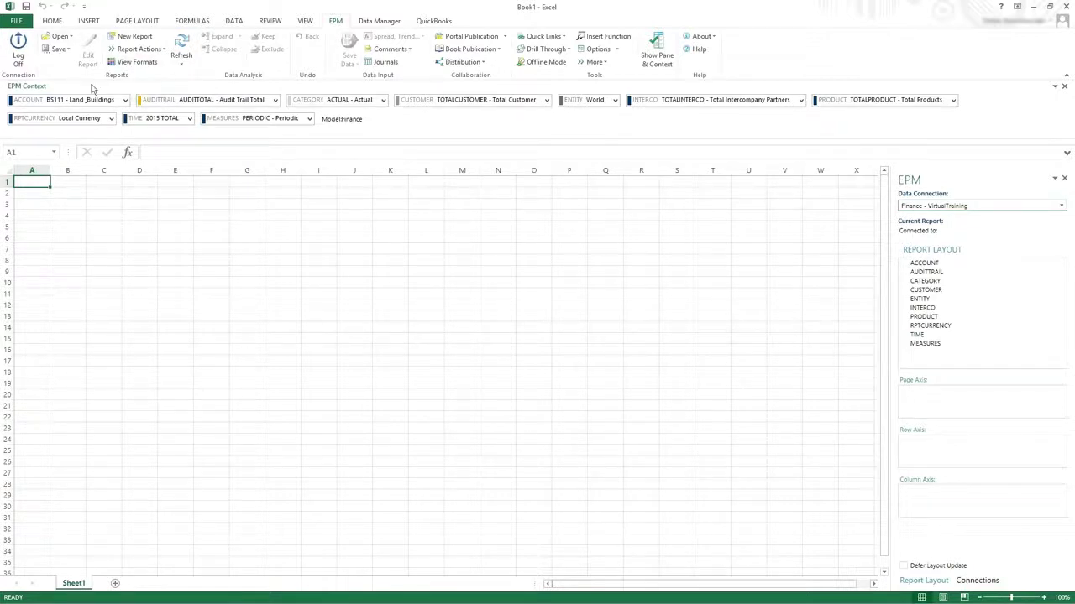
Browse the REPORTS folder in the server root folder without opening a file, and check the available save destinations.
left_click(62, 37)
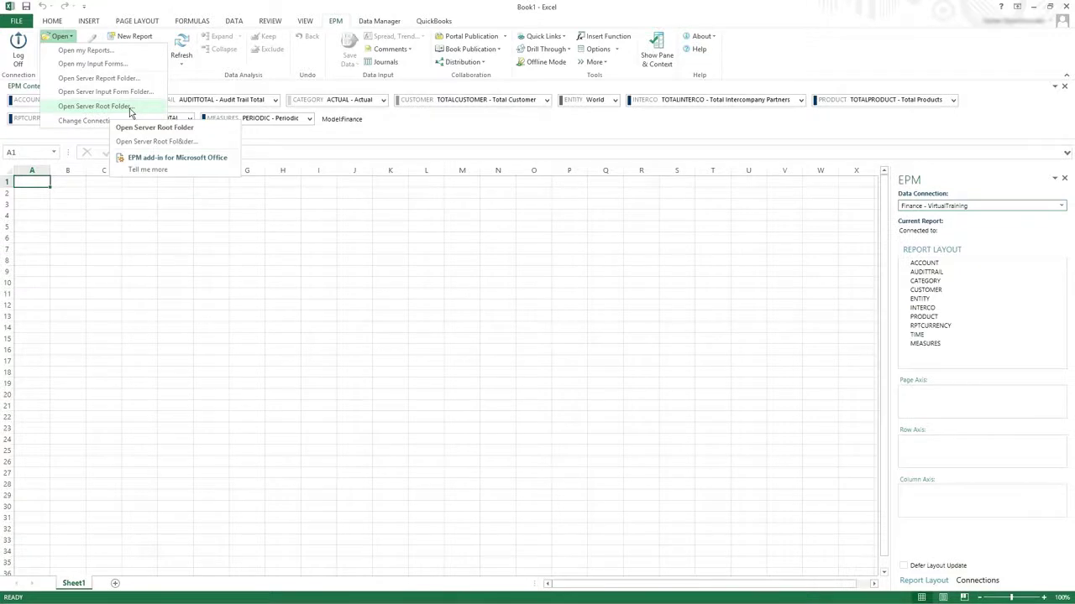
left_click(129, 108)
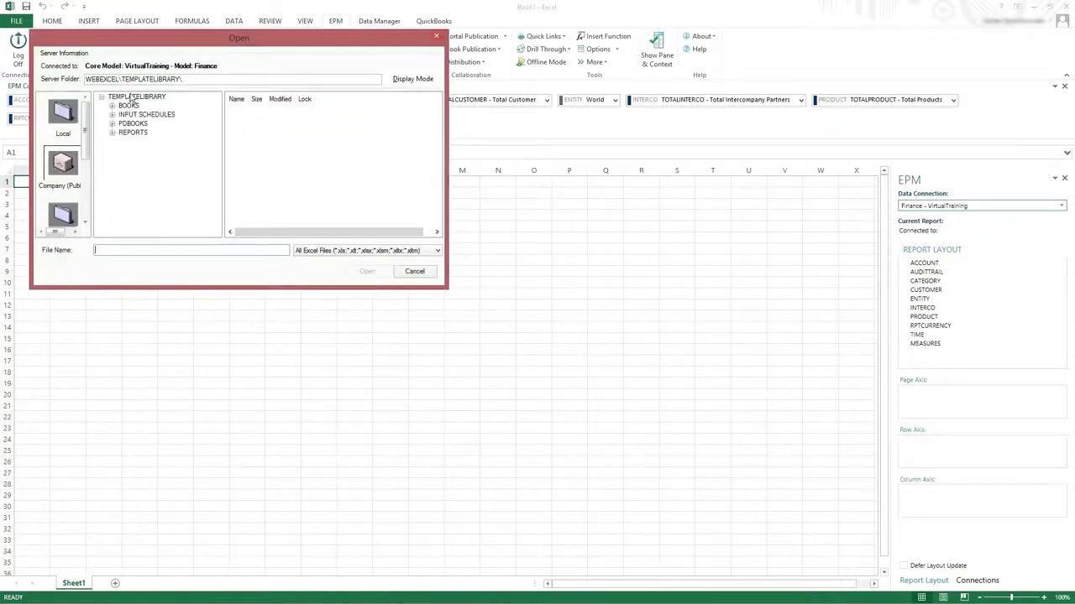
left_click(112, 134)
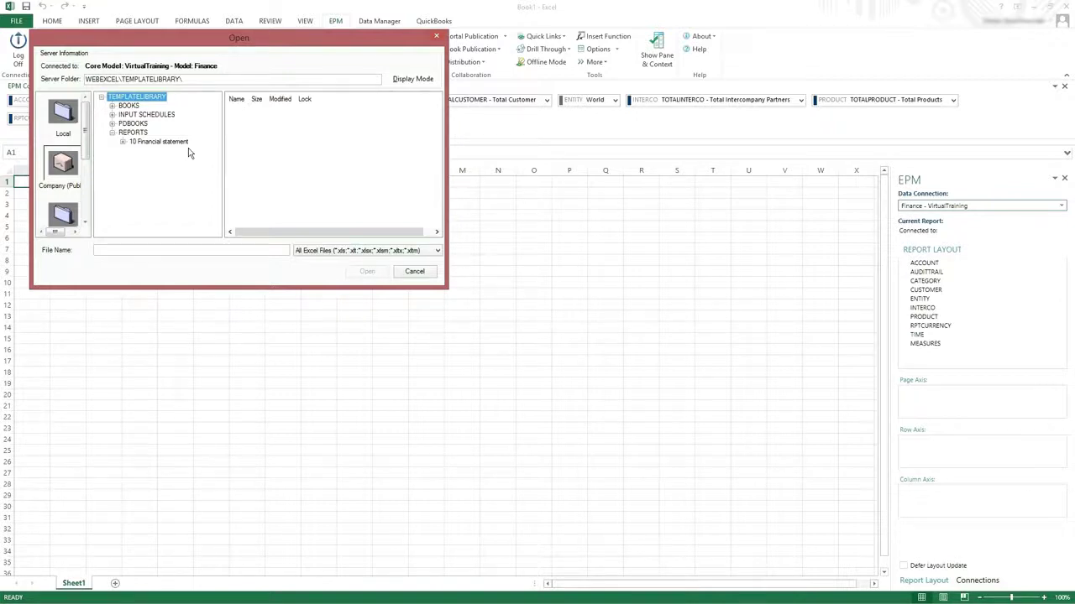
left_click(414, 272)
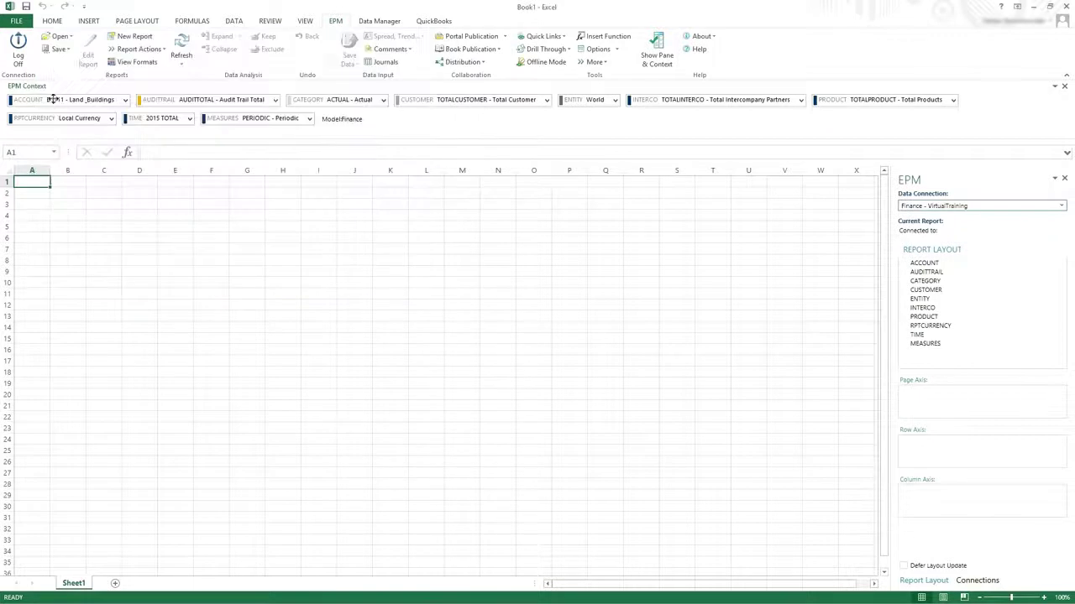
left_click(61, 50)
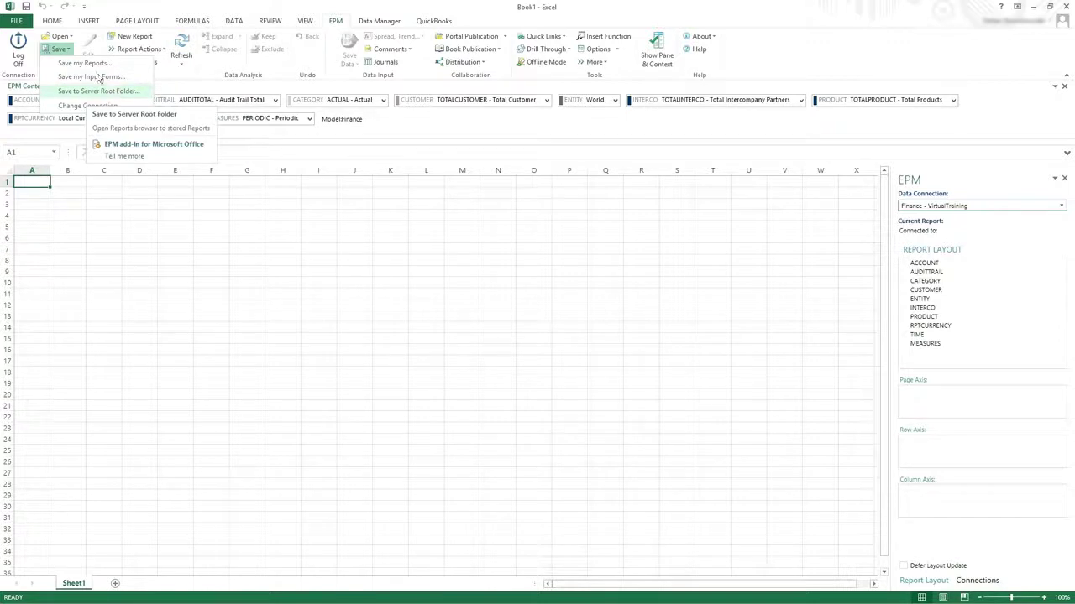
left_click(71, 53)
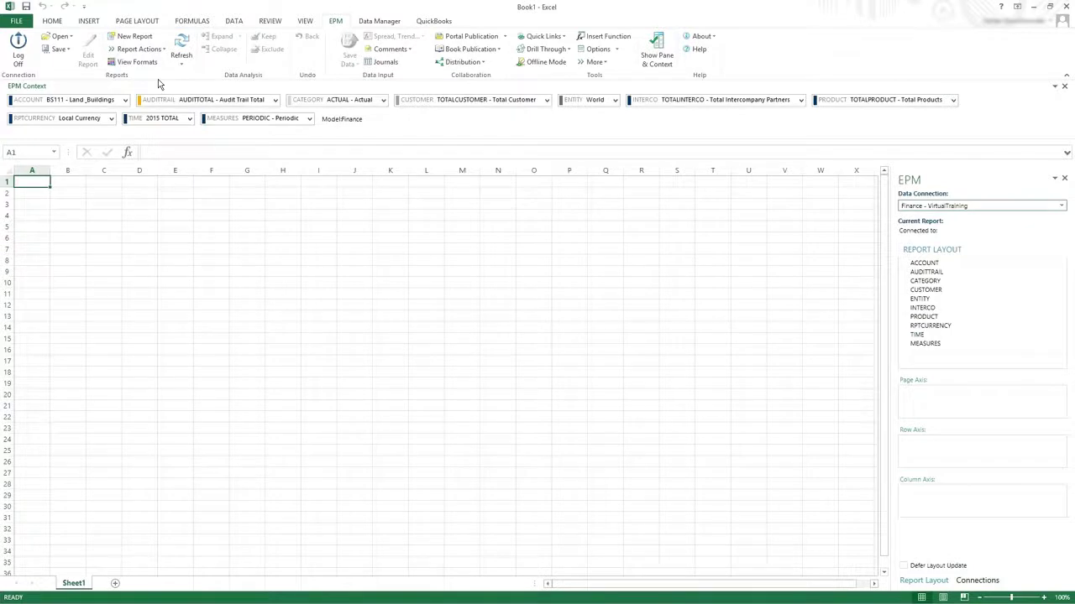
Examine the report editor for a new report without creating one, and check the available refresh and member recognition commands.
left_click(134, 38)
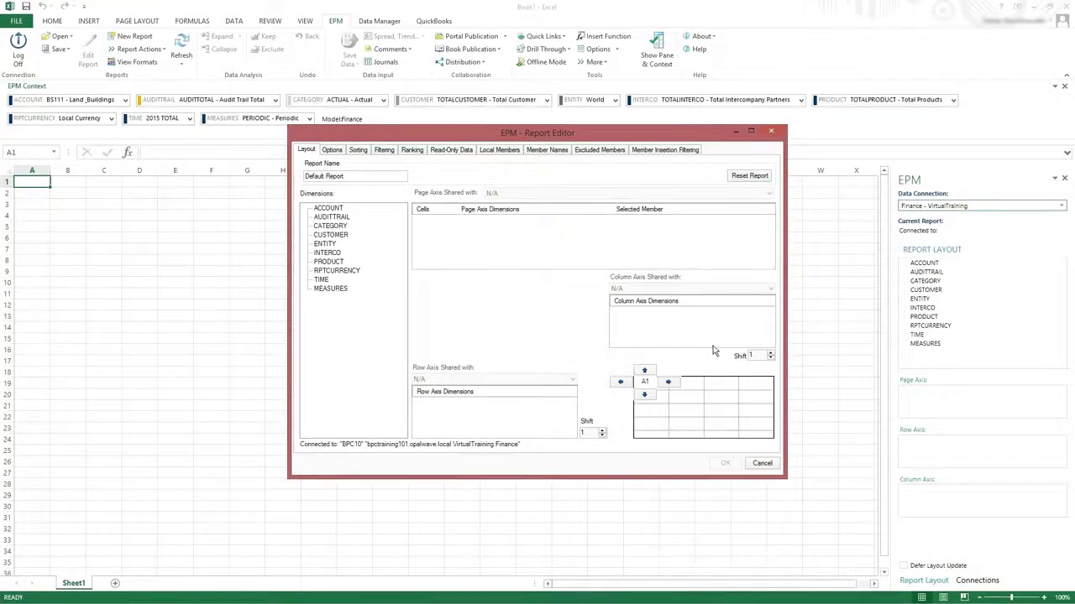
left_click(761, 463)
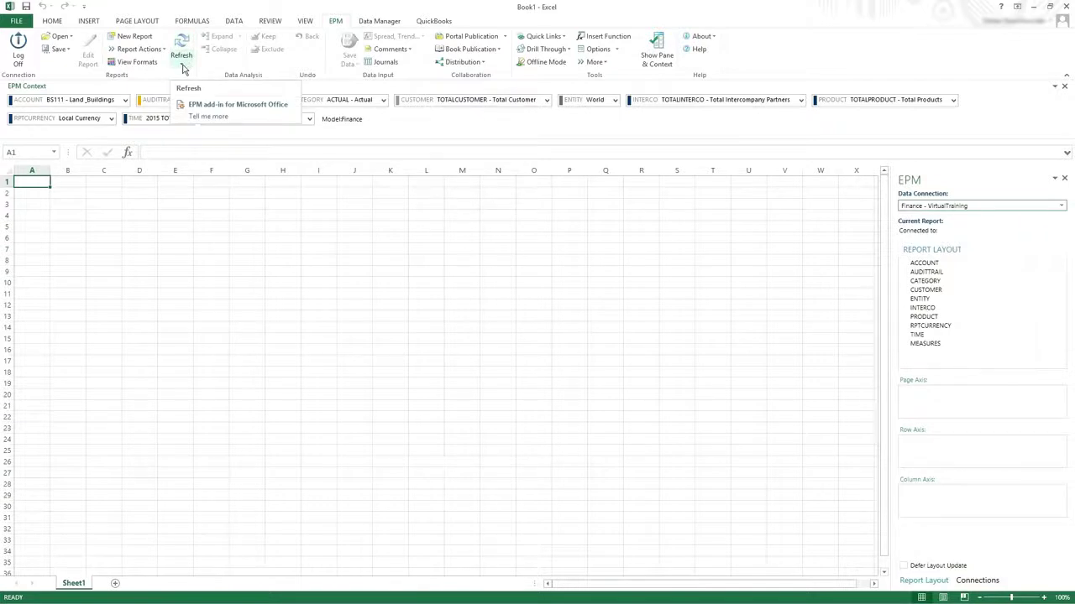
left_click(183, 68)
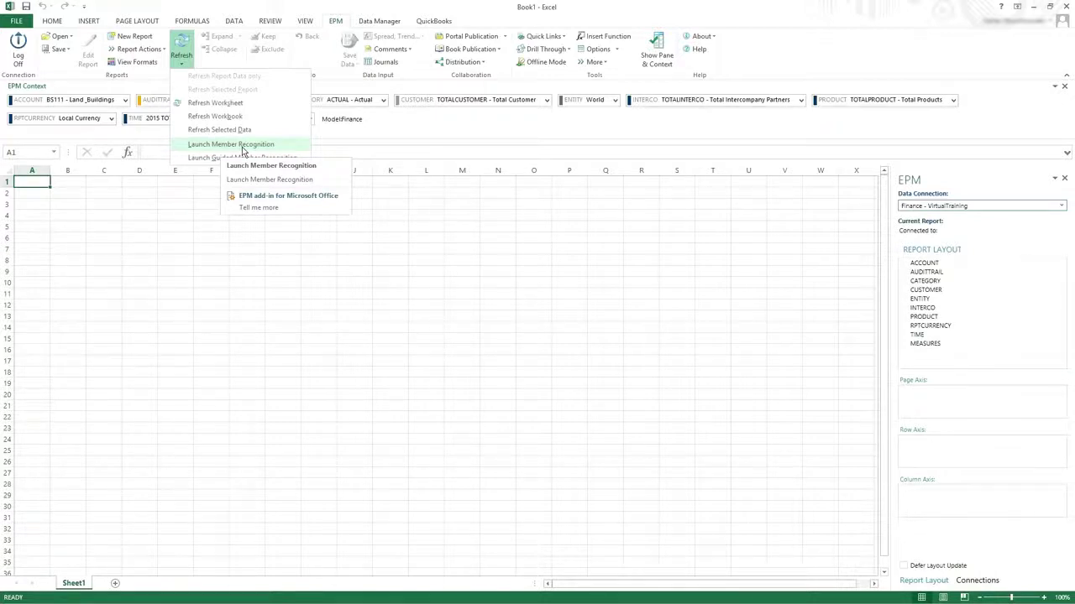
left_click(183, 65)
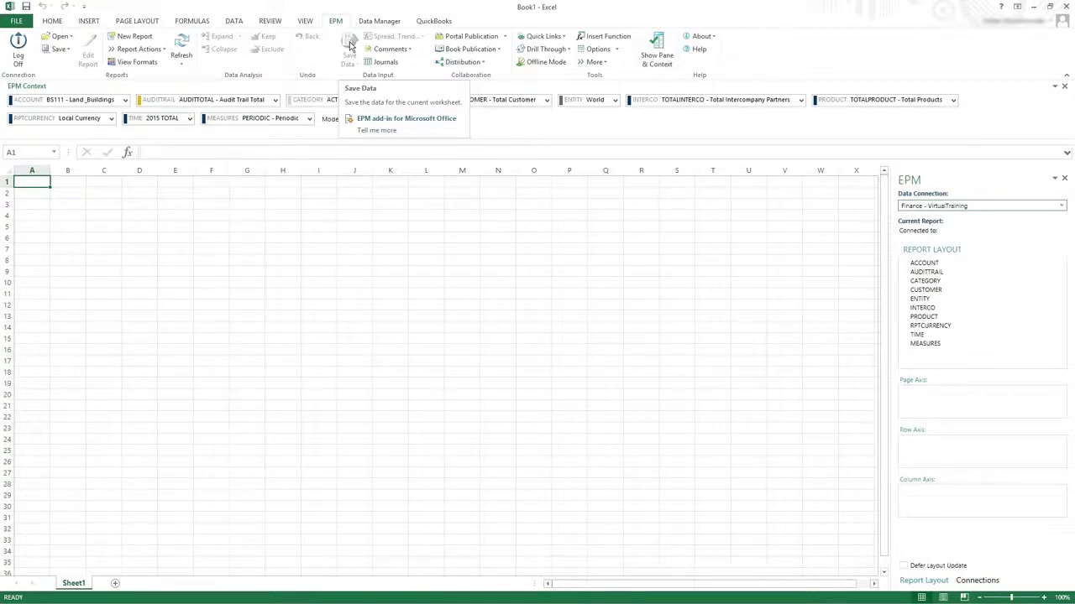
Check which book publication commands are available for publishing books and managing templates.
left_click(499, 50)
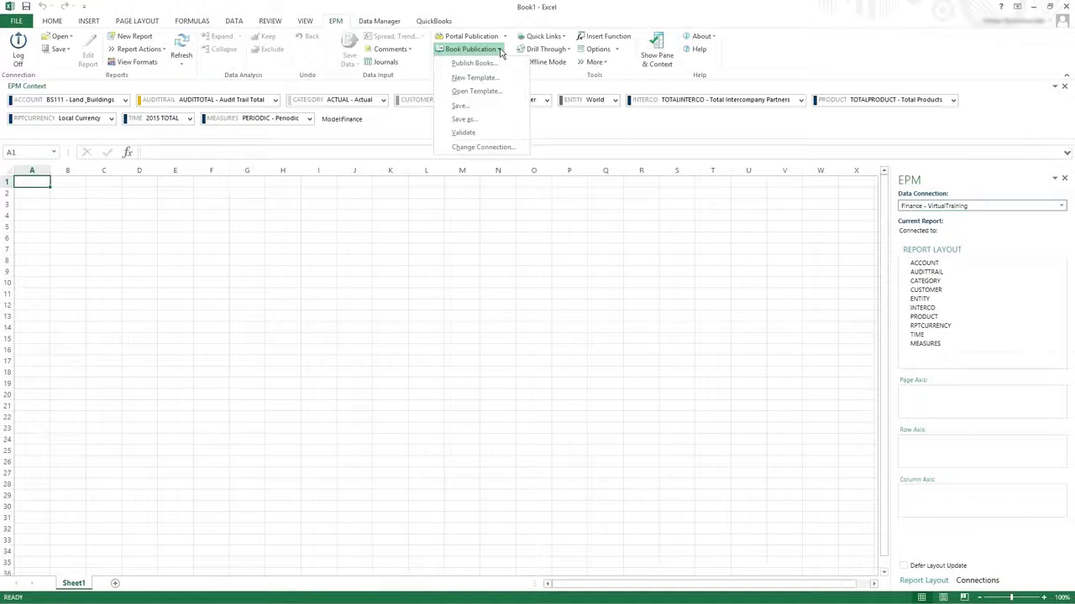
left_click(500, 51)
left_click(500, 51)
left_click(505, 64)
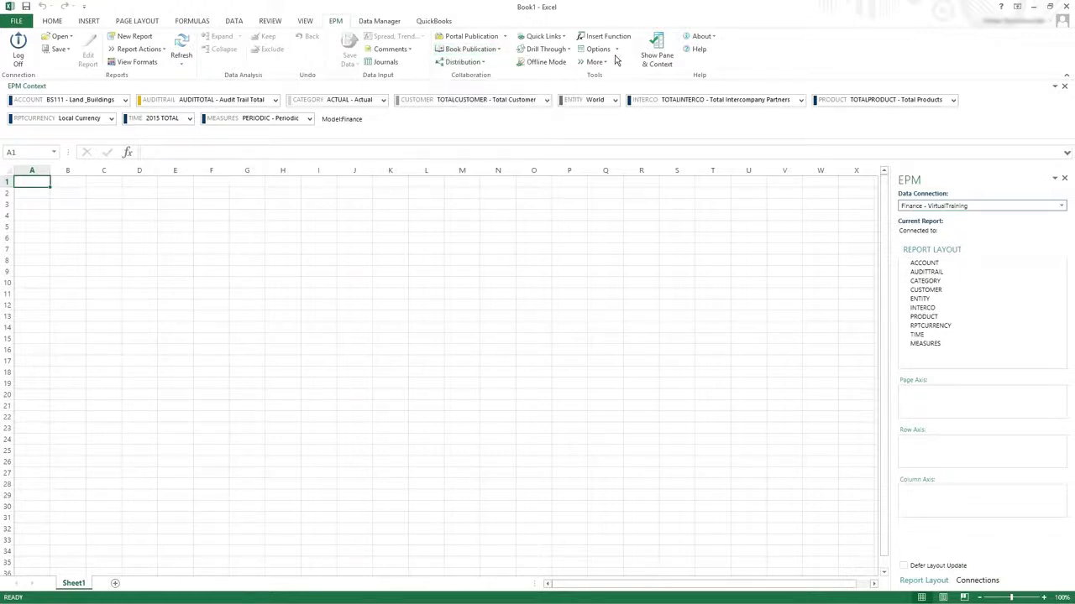
View the general sheet options and check the row choices for no data and zero values, keeping Keep all.
left_click(616, 50)
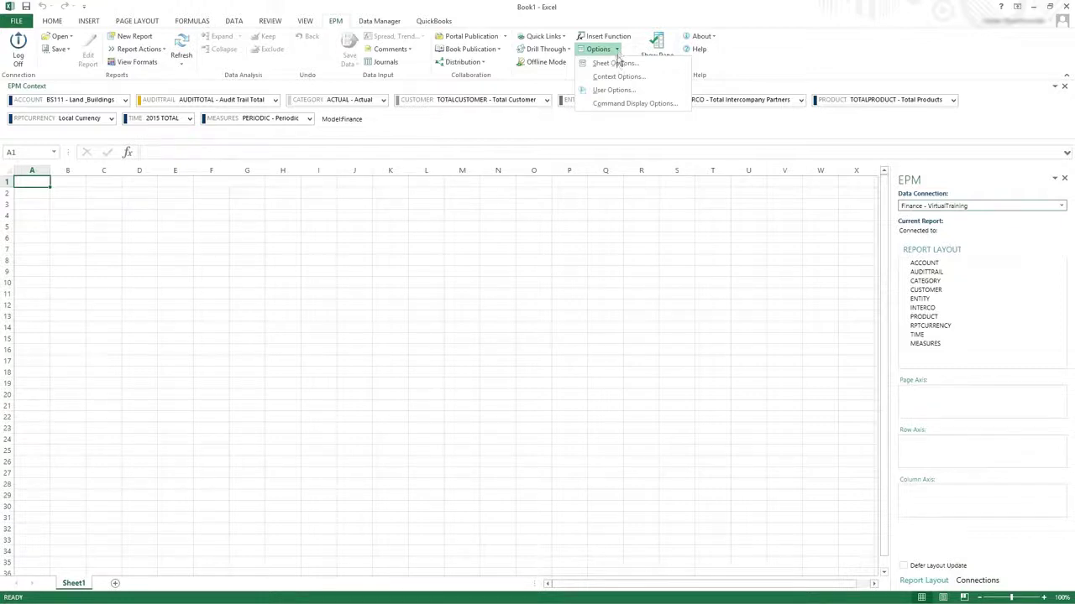
left_click(615, 63)
left_click(332, 210)
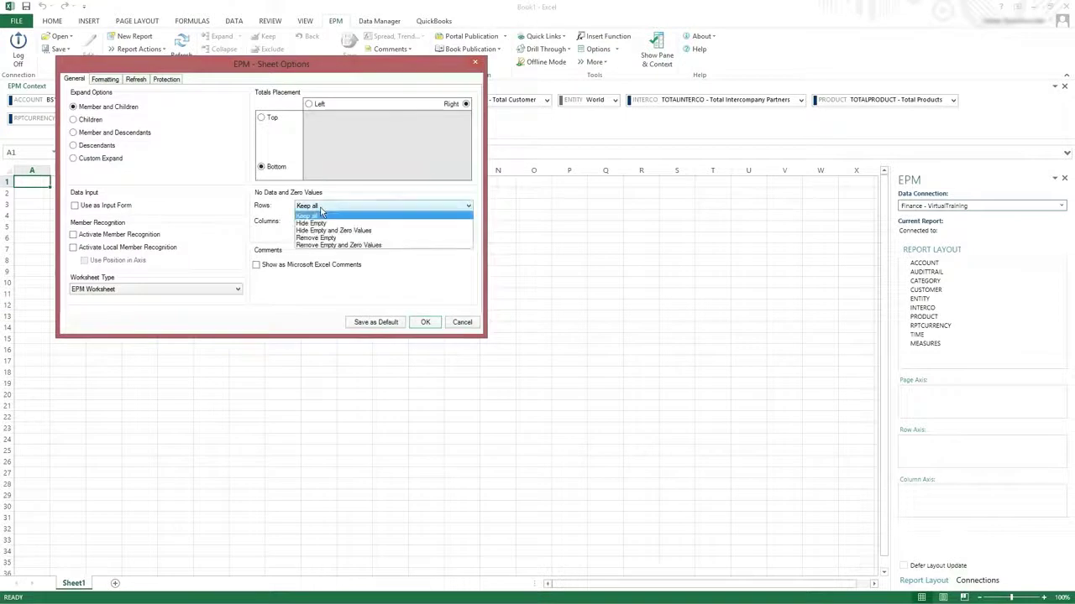
left_click(321, 213)
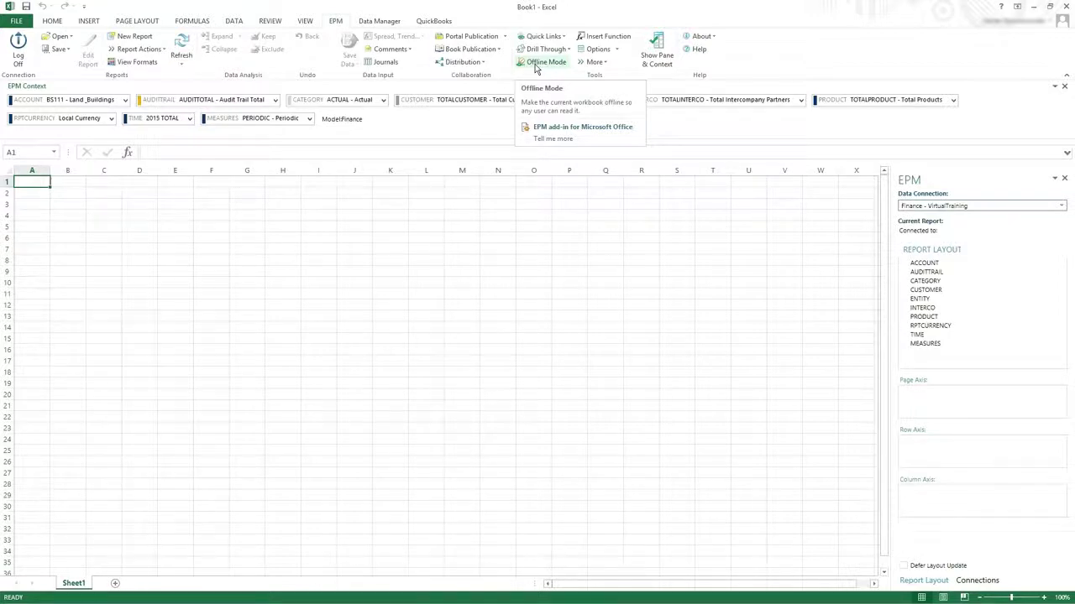
Hide and restore the EPM pane and context, and view the information about the EPM add-in.
left_click(668, 44)
left_click(668, 45)
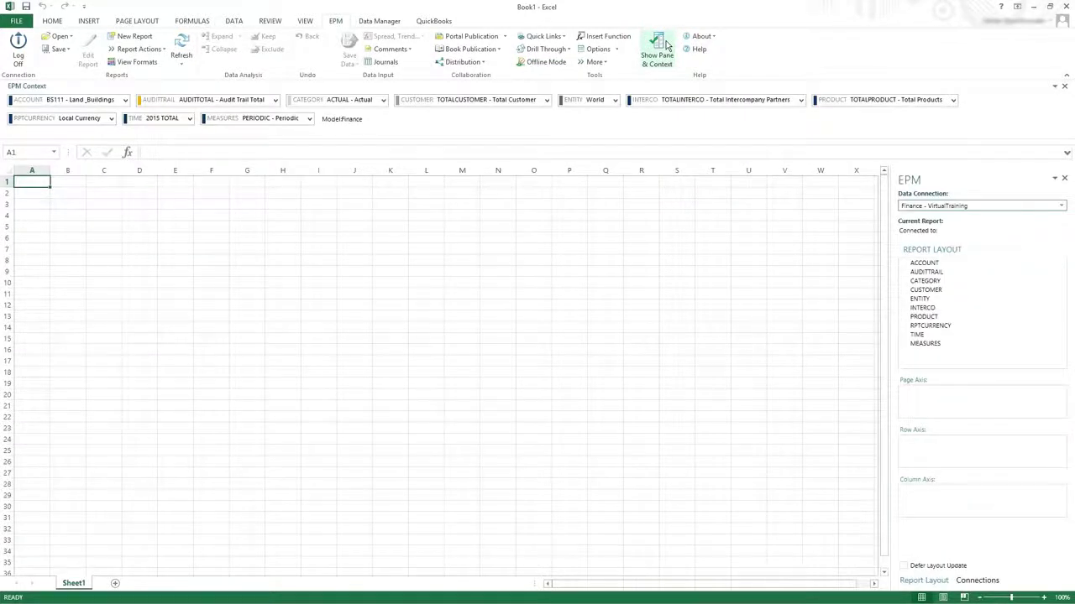
left_click(714, 37)
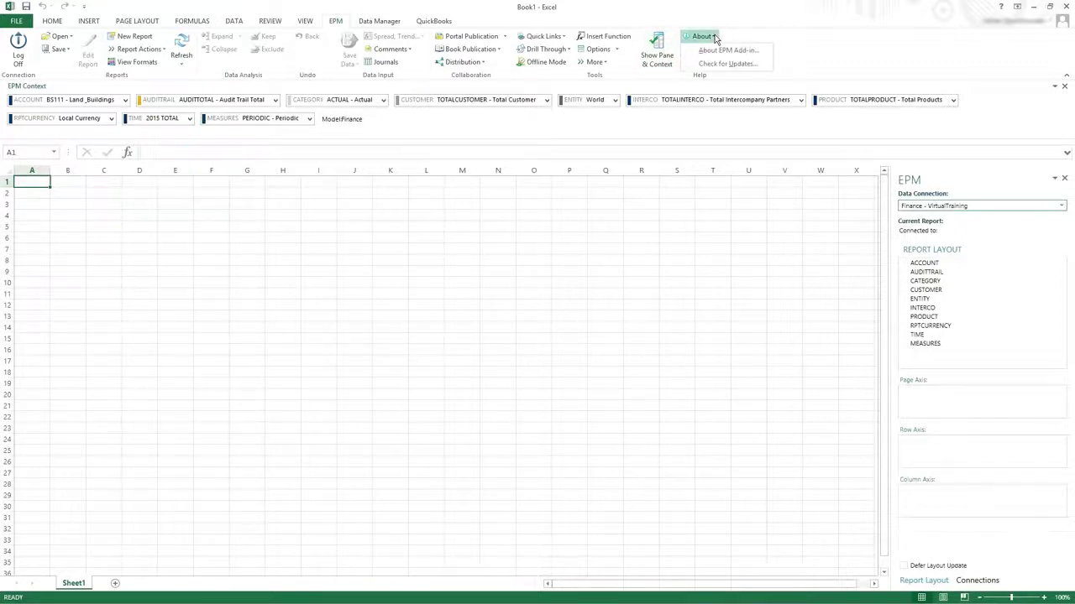
left_click(719, 51)
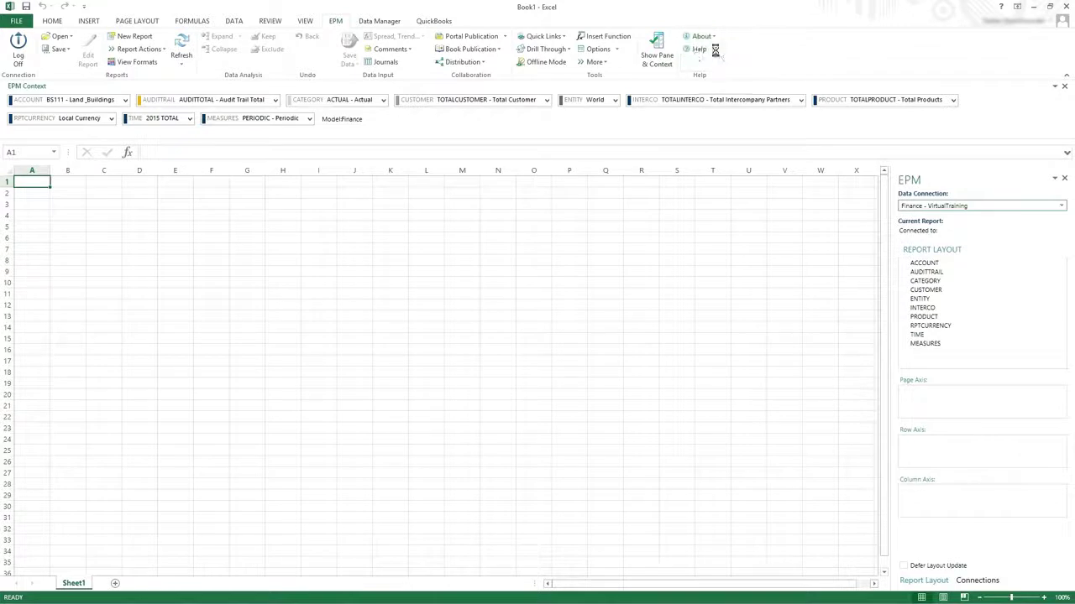
left_click(710, 140)
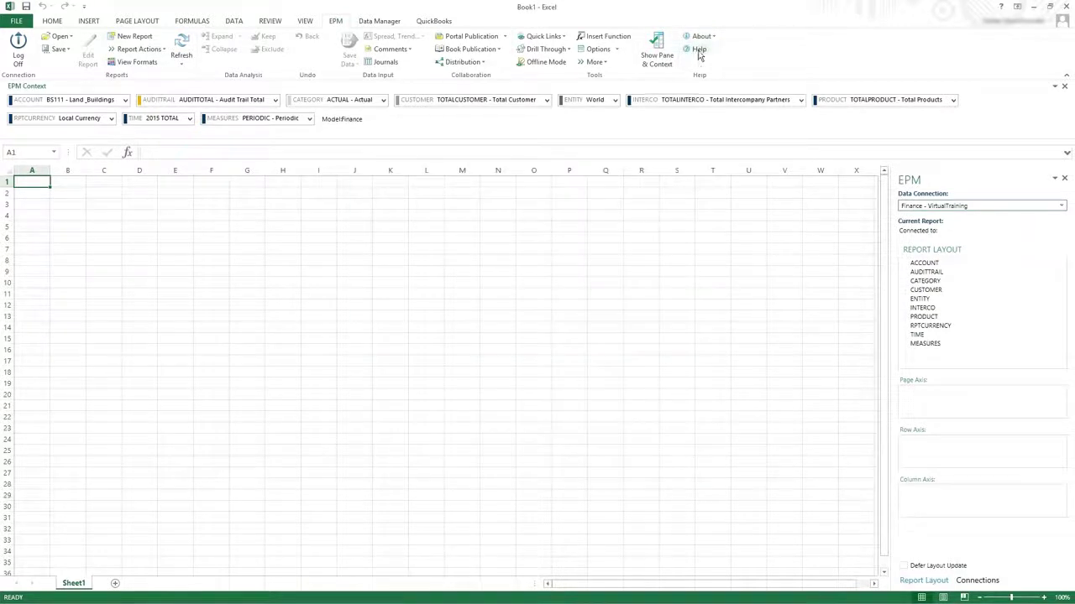